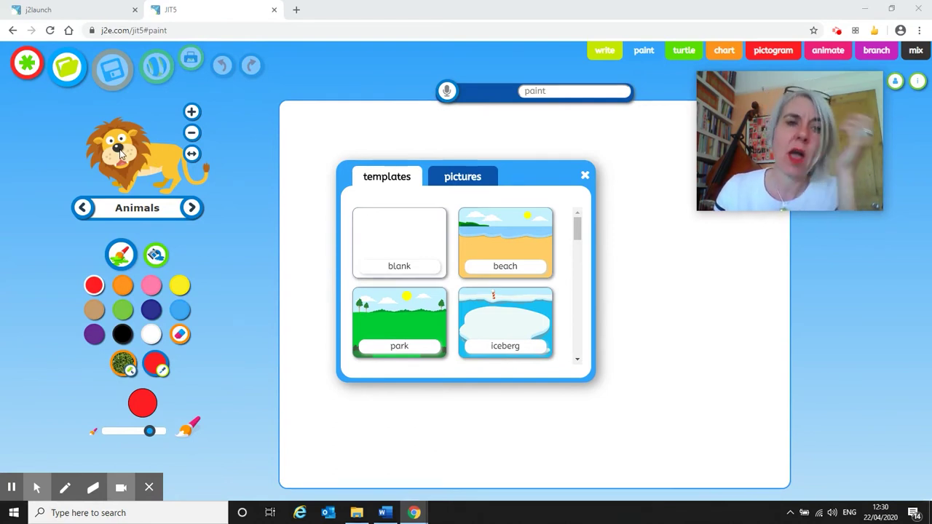
Step: Try the iceberg template and the park template as the picture's background
{"action": "left_click", "coordinate": [507, 329]}
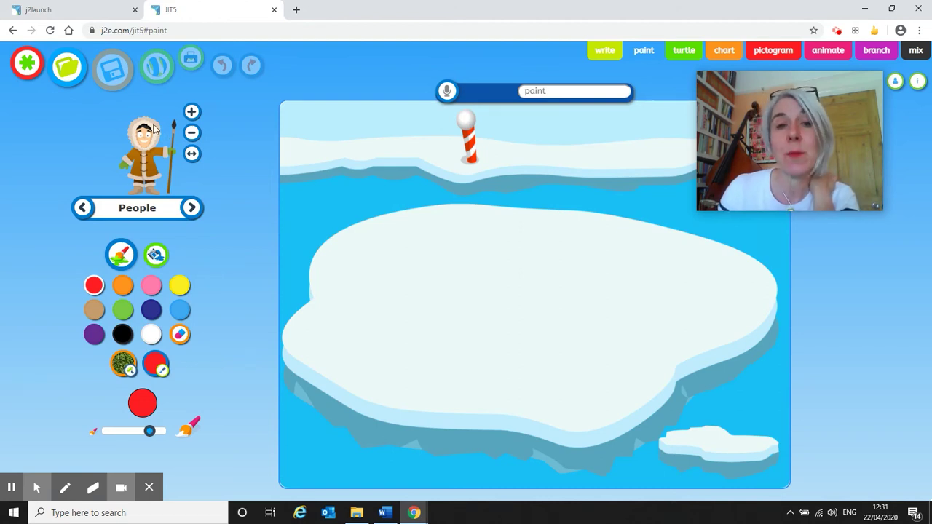
{"action": "left_click", "coordinate": [27, 63]}
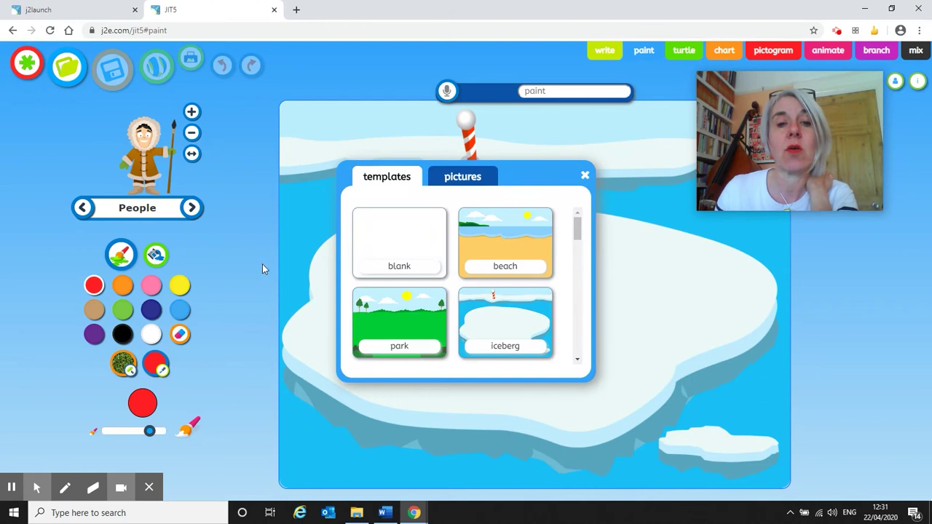
{"action": "left_click", "coordinate": [397, 324]}
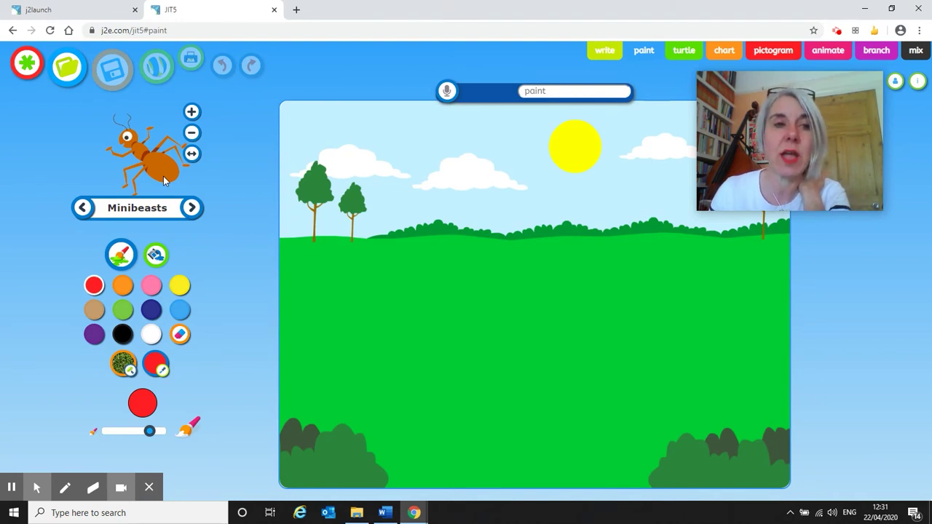
Step: Start from the blank template and choose the brown horned cow from the Animals pictures
{"action": "left_click", "coordinate": [29, 65]}
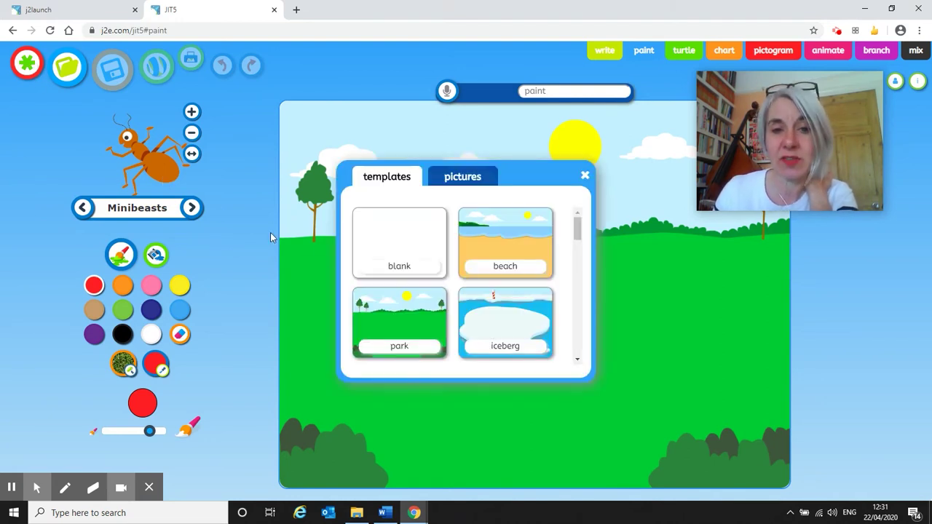
{"action": "left_click", "coordinate": [398, 238]}
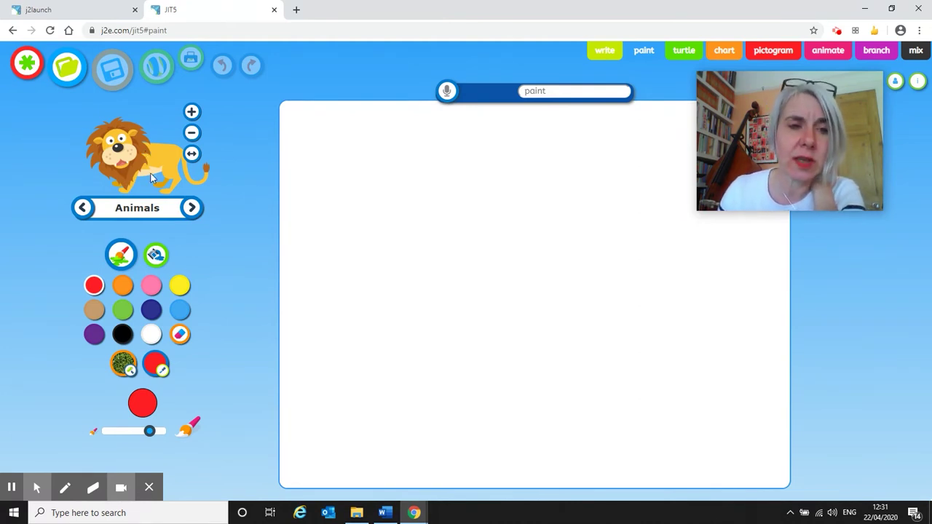
{"action": "left_click", "coordinate": [194, 210]}
{"action": "left_click", "coordinate": [194, 209]}
{"action": "left_click", "coordinate": [194, 209]}
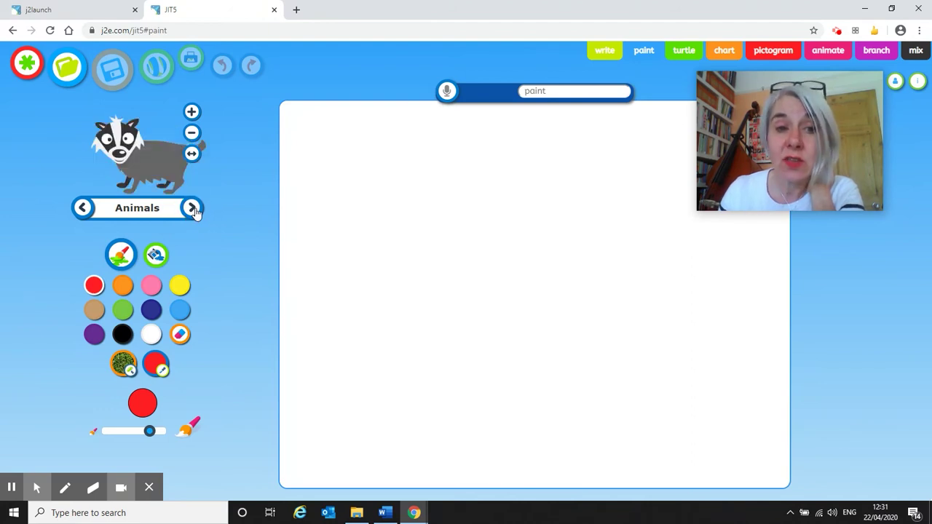
{"action": "left_click", "coordinate": [194, 209]}
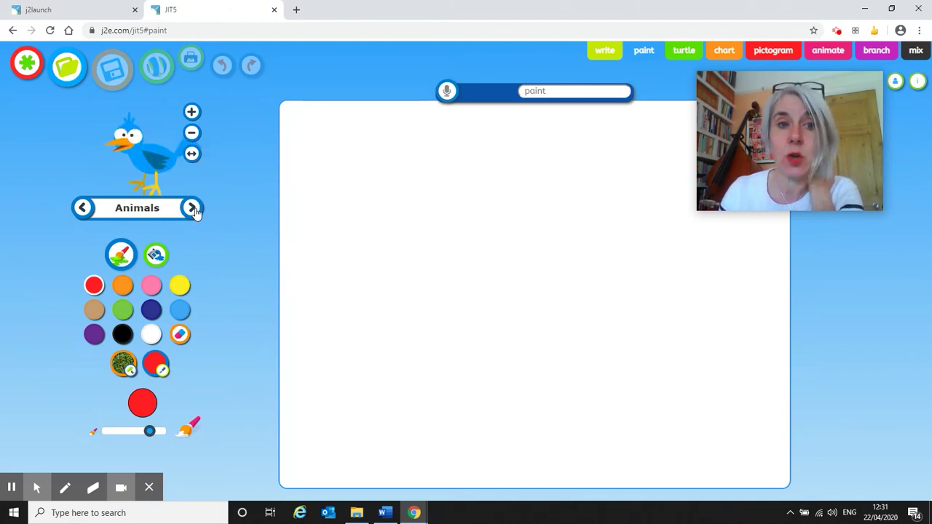
{"action": "left_click", "coordinate": [193, 210]}
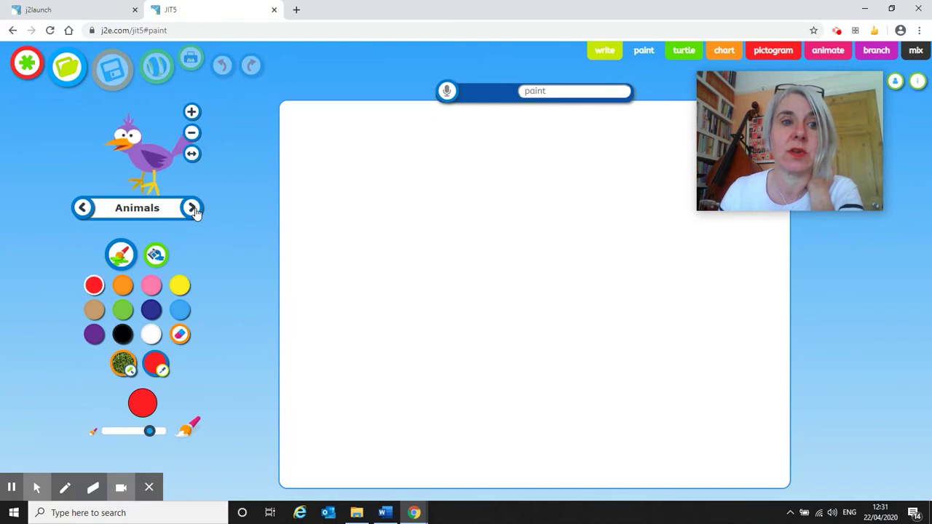
{"action": "left_click", "coordinate": [193, 210]}
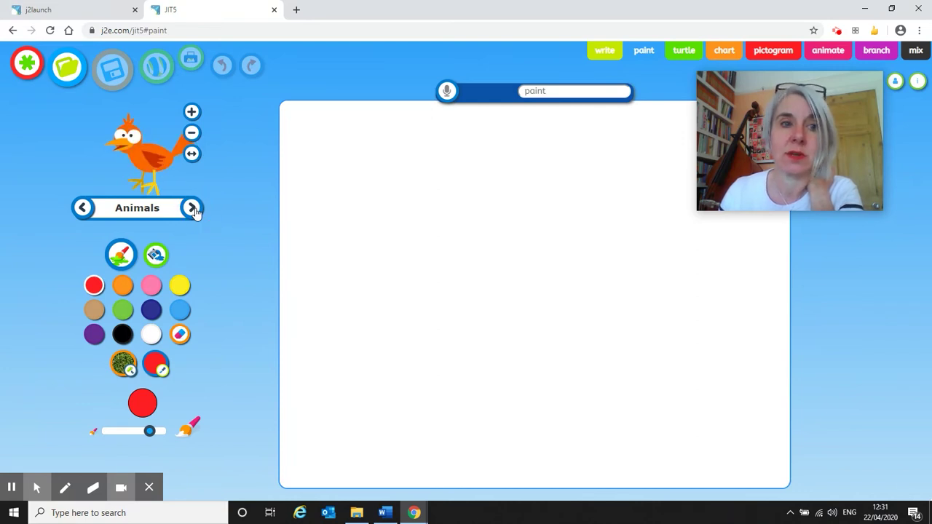
{"action": "left_click", "coordinate": [194, 209]}
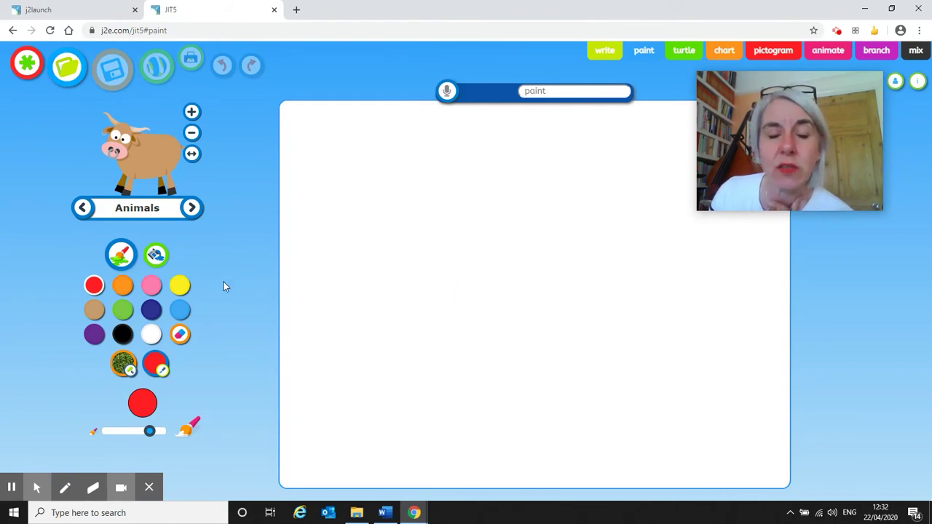
Step: Fill the whole canvas with the green grass texture
{"action": "left_click", "coordinate": [124, 365]}
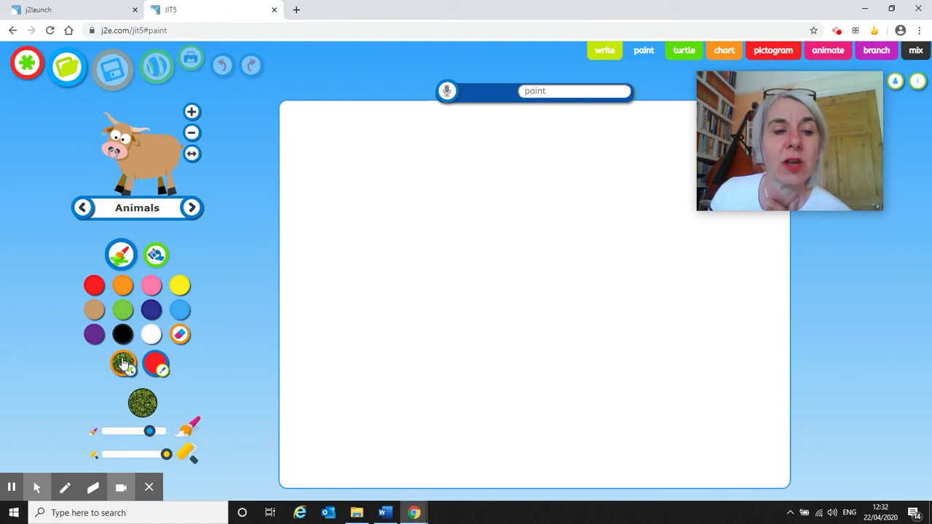
{"action": "left_click", "coordinate": [155, 255]}
{"action": "left_click", "coordinate": [475, 224]}
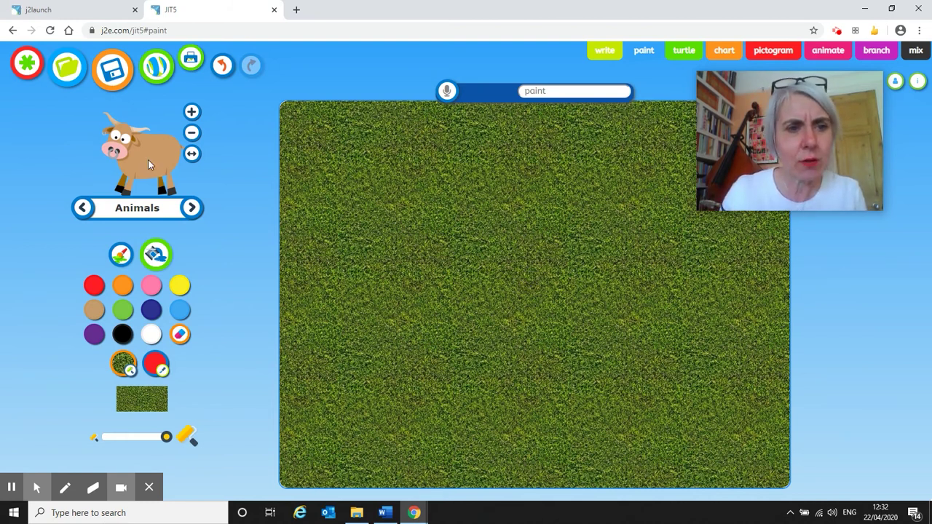
Step: Place three copies of the brown cow on the grass, spread around the middle of the picture
{"action": "left_click", "coordinate": [148, 162]}
{"action": "left_click_drag", "start_coordinate": [148, 161], "coordinate": [364, 188]}
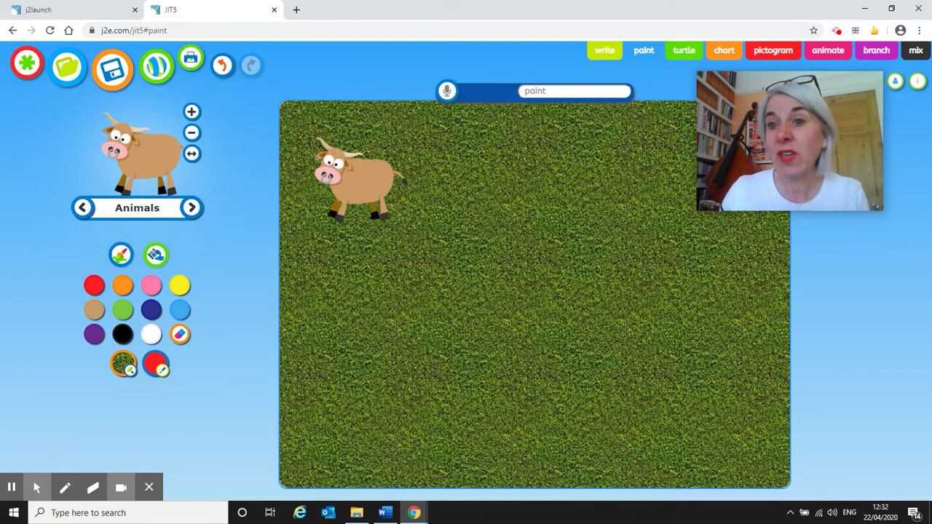
{"action": "left_click_drag", "start_coordinate": [364, 187], "coordinate": [441, 205]}
{"action": "left_click_drag", "start_coordinate": [478, 364], "coordinate": [560, 251]}
{"action": "left_click", "coordinate": [616, 407]}
{"action": "left_click_drag", "start_coordinate": [603, 398], "coordinate": [458, 312]}
Step: Place a fourth cow below the other three and remove it from the picture
{"action": "left_click", "coordinate": [530, 375]}
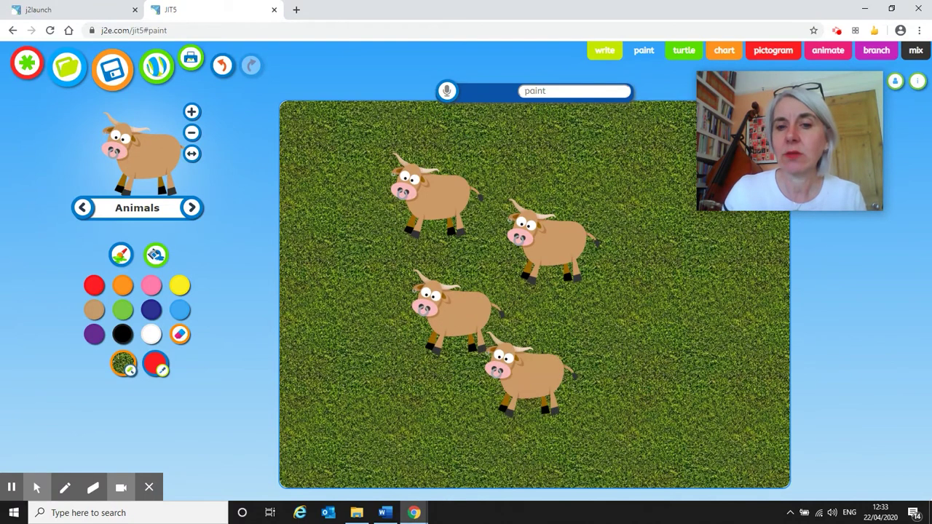
{"action": "left_click_drag", "start_coordinate": [530, 374], "coordinate": [47, 187]}
{"action": "left_click", "coordinate": [437, 198]}
{"action": "left_click_drag", "start_coordinate": [437, 198], "coordinate": [184, 168]}
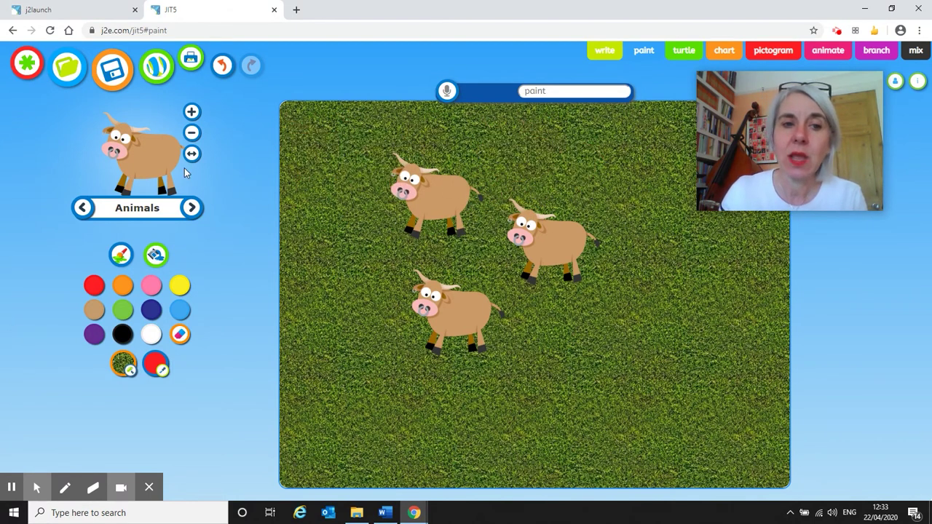
Step: Enlarge the cow picture and place one big cow in the lower-right part of the grass
{"action": "left_click", "coordinate": [194, 117]}
{"action": "left_click", "coordinate": [193, 117]}
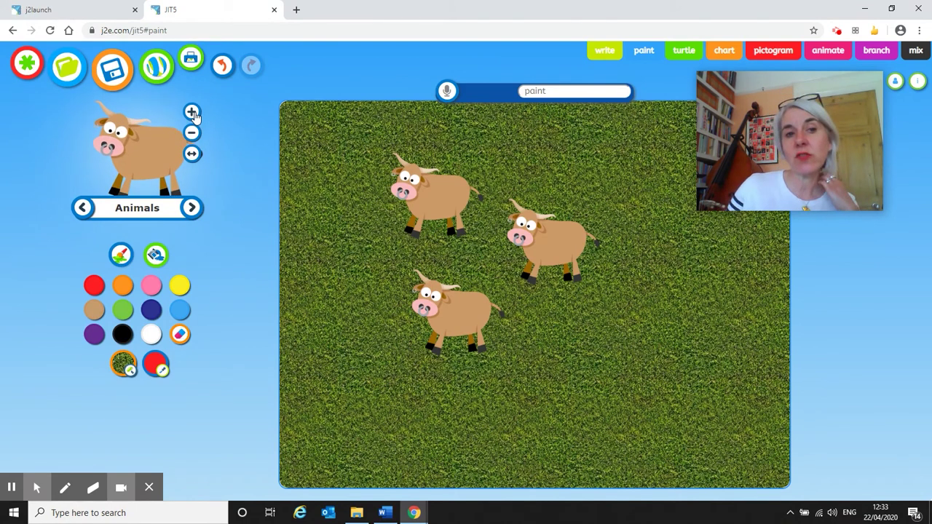
{"action": "left_click", "coordinate": [193, 117]}
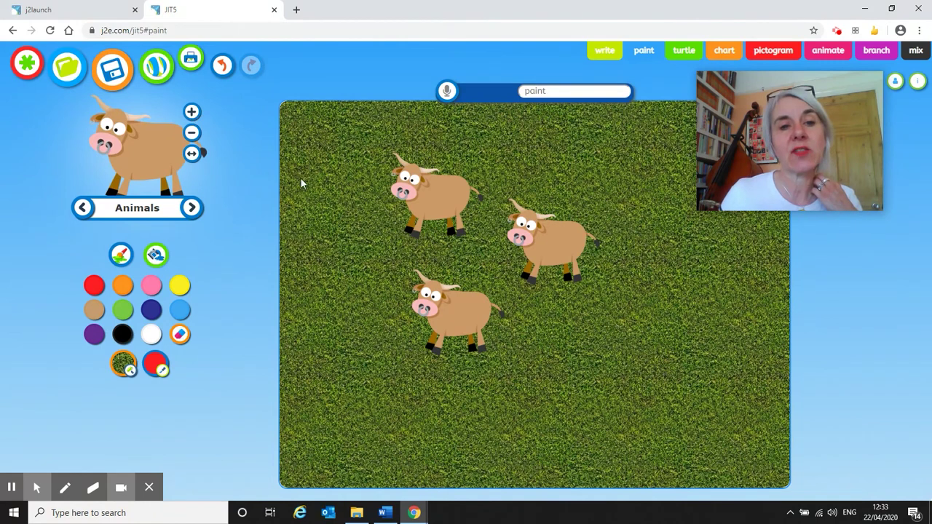
{"action": "left_click", "coordinate": [191, 111]}
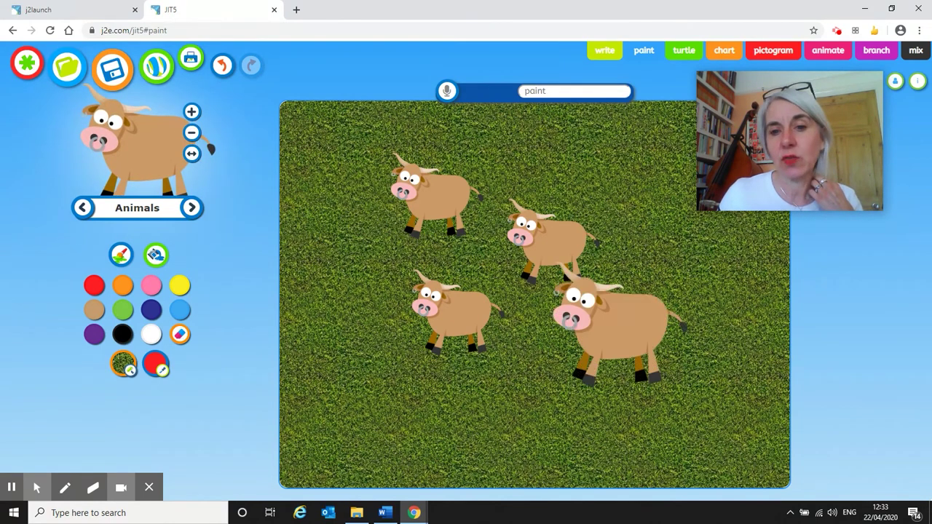
{"action": "left_click", "coordinate": [607, 359]}
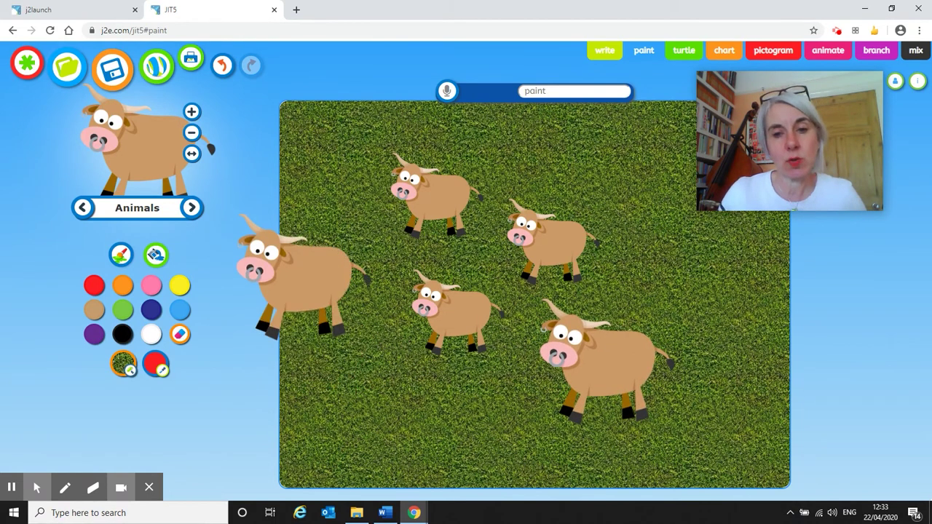
Step: Shrink the cow picture well below its original size and place two small cows on the left side of the grass
{"action": "left_click", "coordinate": [192, 134]}
{"action": "left_click", "coordinate": [192, 134]}
{"action": "left_click", "coordinate": [193, 134]}
{"action": "left_click", "coordinate": [192, 134]}
{"action": "left_click_drag", "start_coordinate": [368, 227], "coordinate": [374, 264]}
{"action": "left_click_drag", "start_coordinate": [349, 364], "coordinate": [362, 324]}
{"action": "left_click_drag", "start_coordinate": [385, 374], "coordinate": [218, 173]}
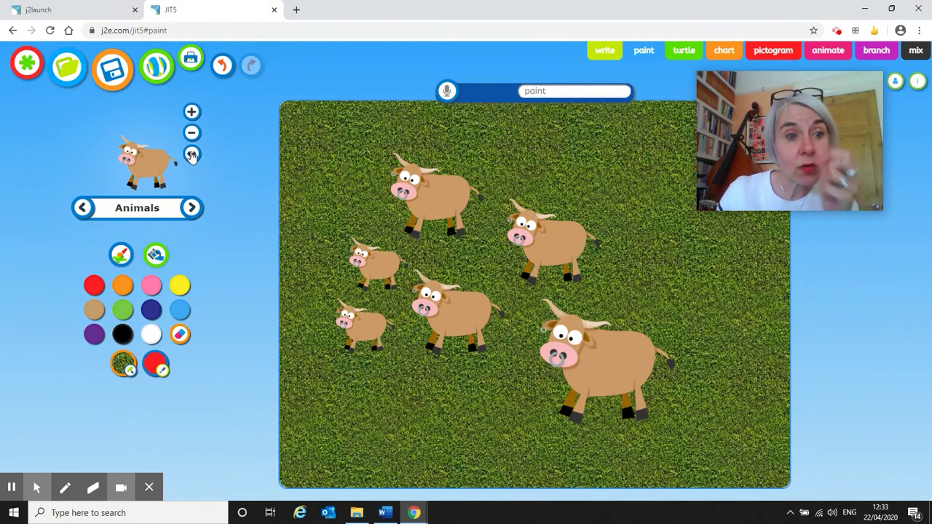
Step: Enlarge the cow slightly, flip it to face right, and place one at the grass's upper left and two at its lower left
{"action": "left_click", "coordinate": [188, 111]}
{"action": "left_click", "coordinate": [190, 112]}
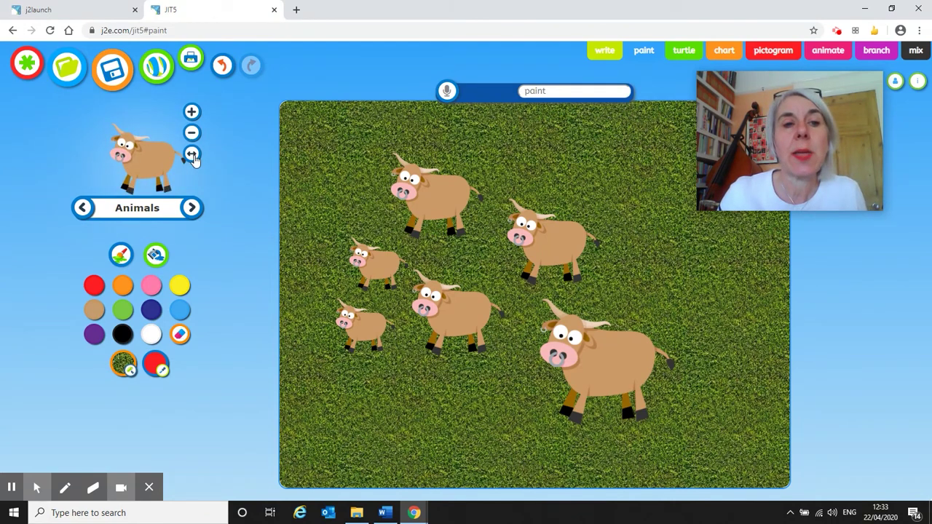
{"action": "left_click", "coordinate": [191, 155]}
{"action": "left_click", "coordinate": [404, 382]}
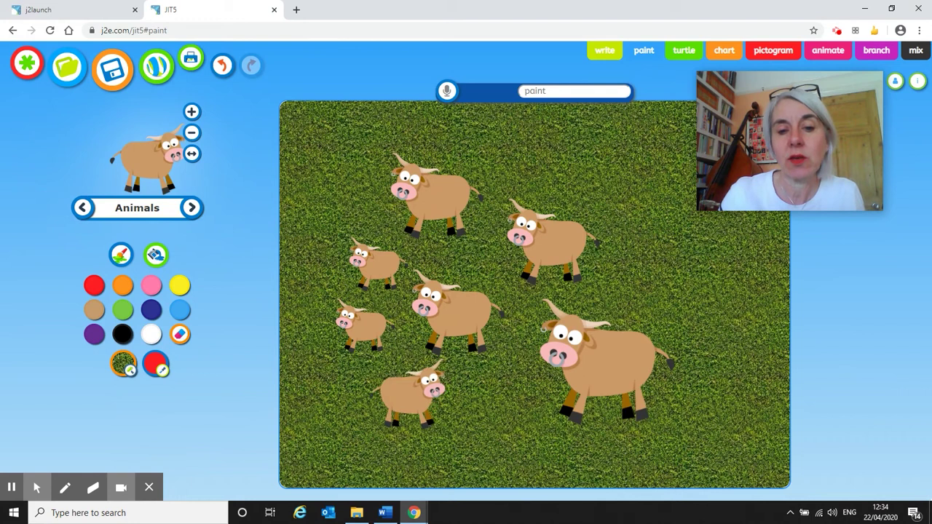
{"action": "left_click", "coordinate": [324, 172]}
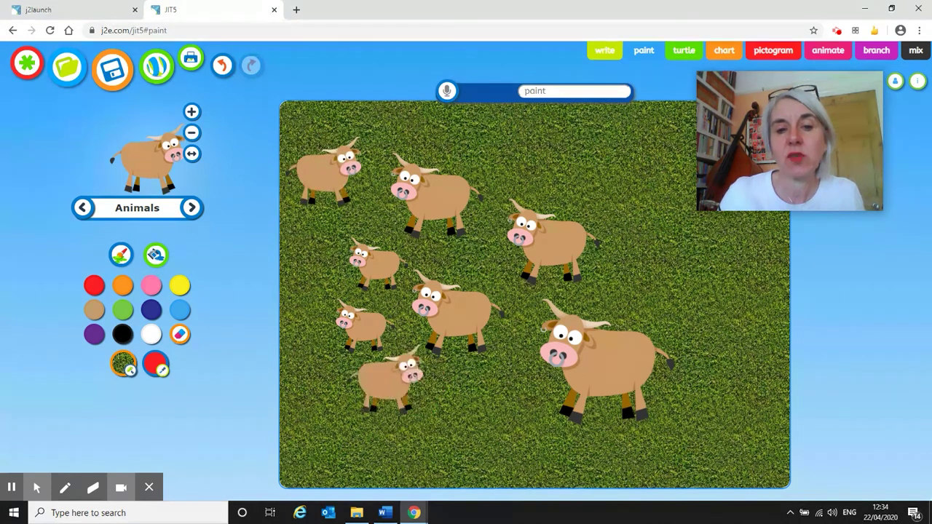
{"action": "left_click", "coordinate": [395, 385]}
{"action": "left_click", "coordinate": [470, 408]}
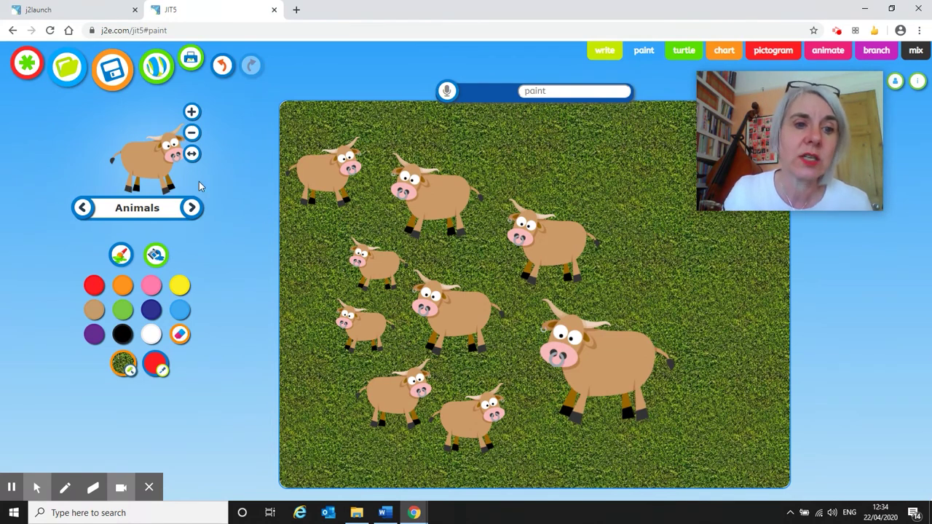
Step: Switch the picture library from Animals to the People category
{"action": "left_click", "coordinate": [132, 210]}
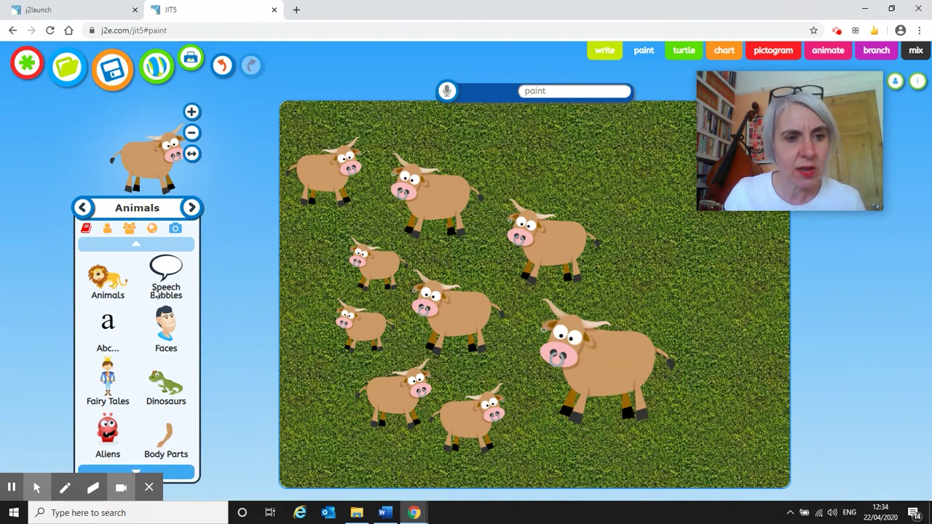
{"action": "left_click", "coordinate": [180, 469]}
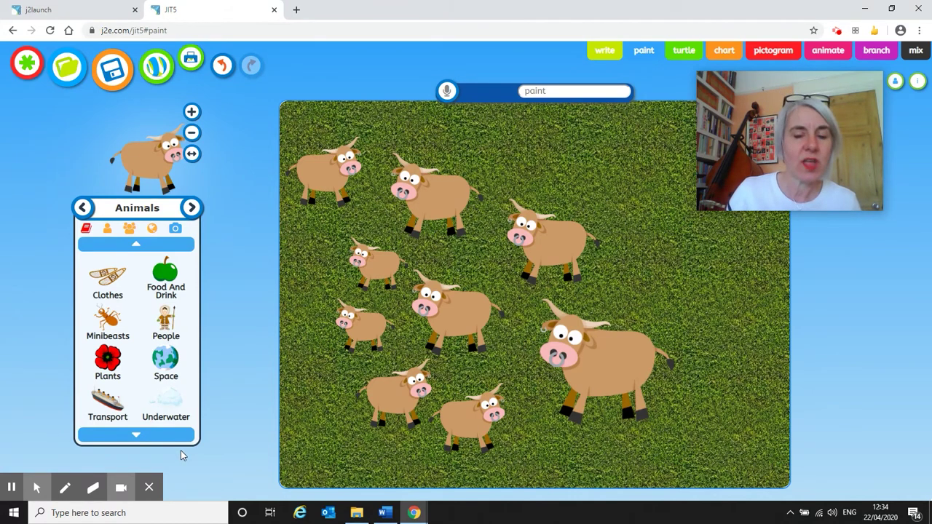
{"action": "left_click", "coordinate": [166, 329]}
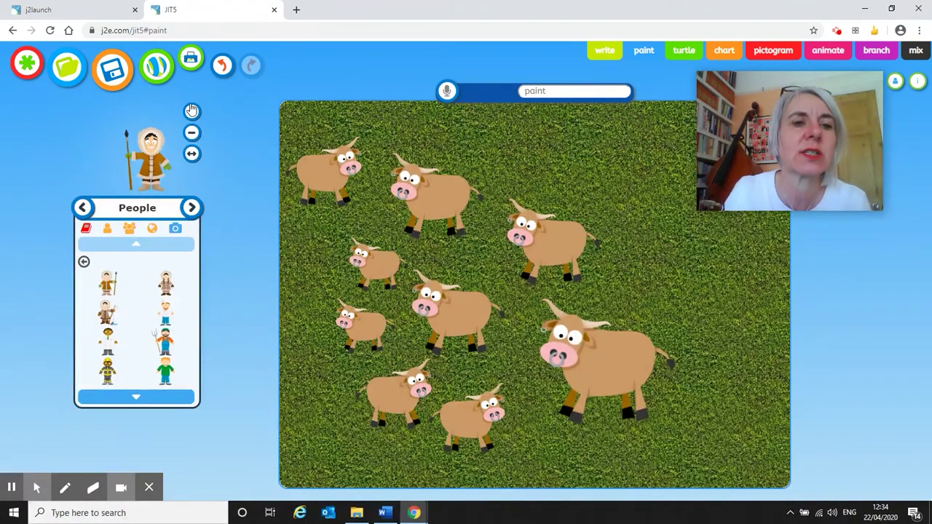
Step: Enlarge the fur-hooded figure with the spear and try it among the cows at the top of the grass
{"action": "left_click", "coordinate": [191, 109]}
{"action": "left_click", "coordinate": [191, 109]}
{"action": "left_click", "coordinate": [192, 110]}
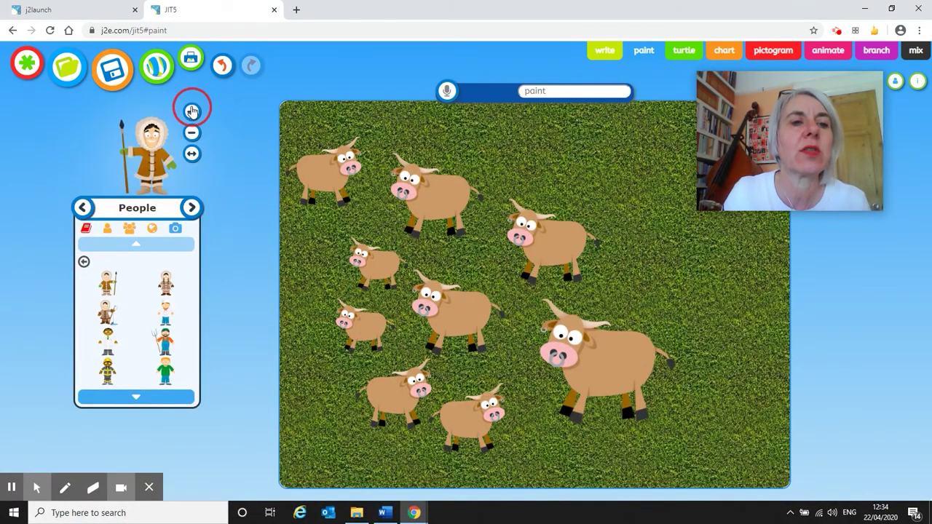
{"action": "left_click", "coordinate": [565, 161]}
{"action": "left_click_drag", "start_coordinate": [565, 162], "coordinate": [218, 189]}
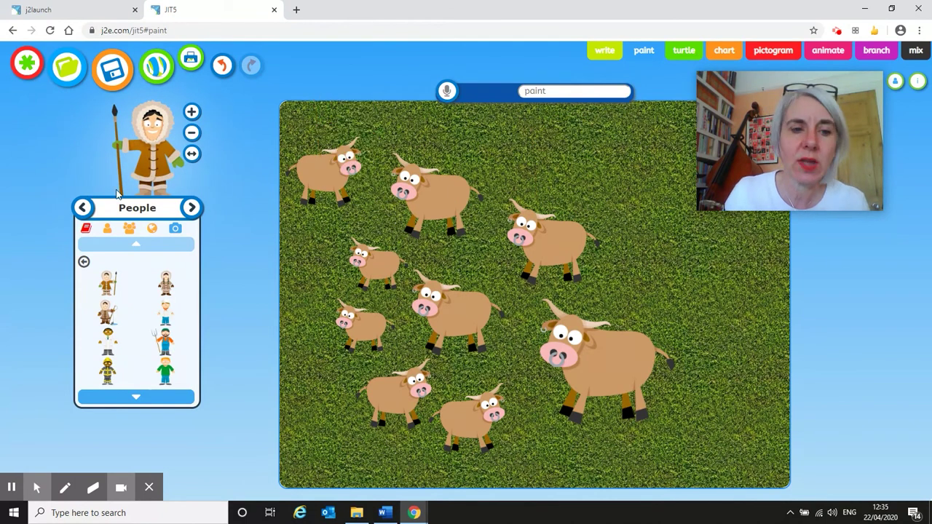
Step: Choose the farmer with the green hat and pitchfork from the People pictures
{"action": "left_click", "coordinate": [193, 208]}
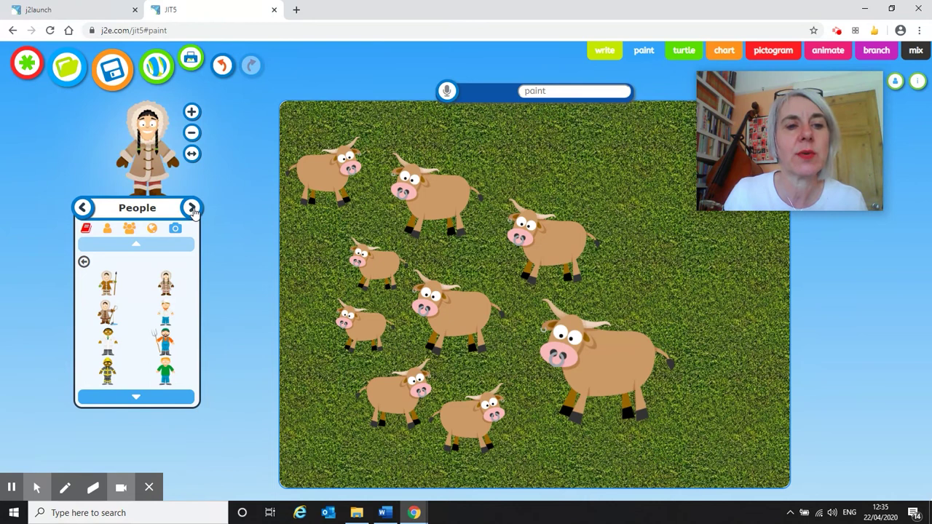
{"action": "left_click", "coordinate": [192, 208]}
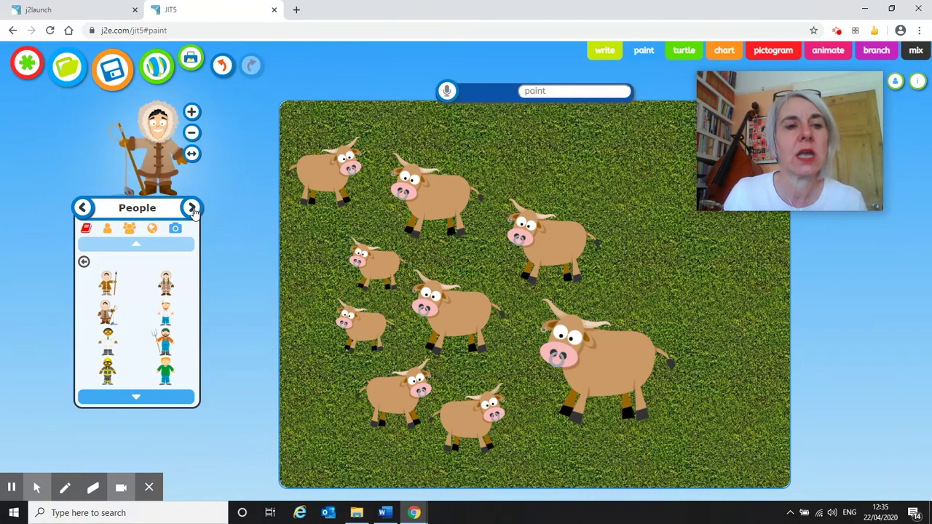
{"action": "left_click", "coordinate": [192, 208]}
{"action": "left_click", "coordinate": [192, 209]}
{"action": "left_click", "coordinate": [192, 208]}
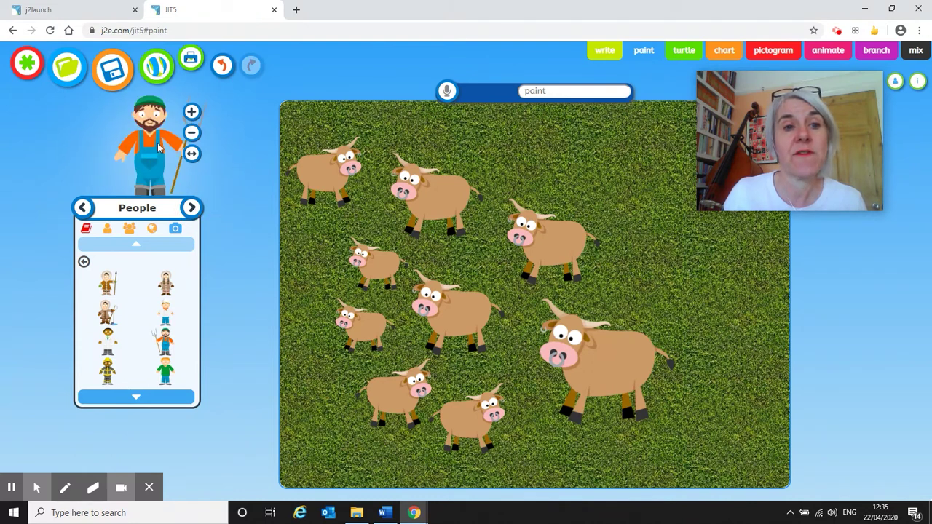
Step: Enlarge the farmer slightly, flip him so the pitchfork is on his other side, and place him at the grass's upper right
{"action": "left_click_drag", "start_coordinate": [522, 181], "coordinate": [643, 245]}
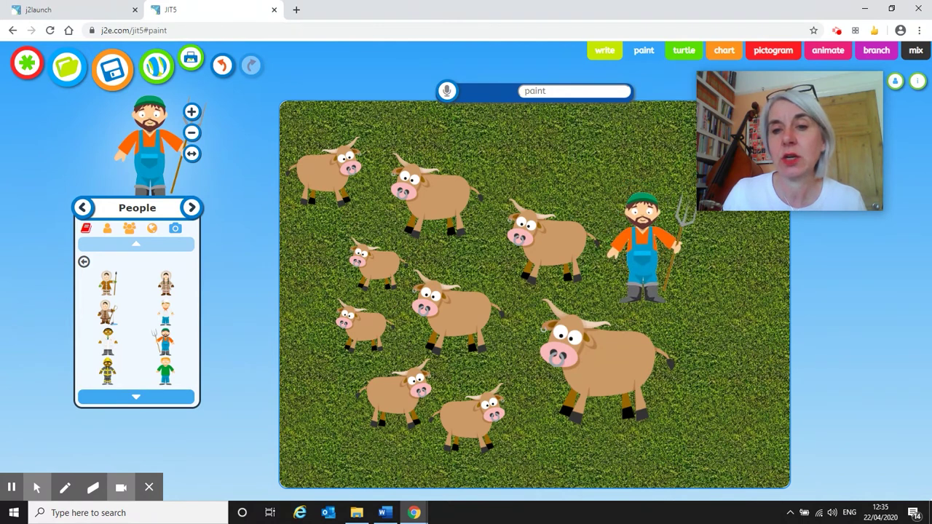
{"action": "left_click_drag", "start_coordinate": [642, 248], "coordinate": [127, 92]}
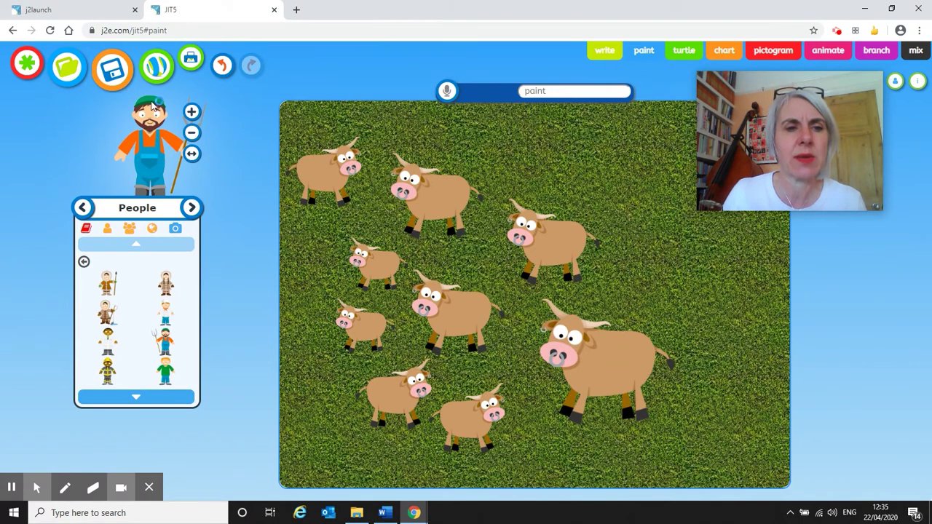
{"action": "left_click", "coordinate": [193, 112]}
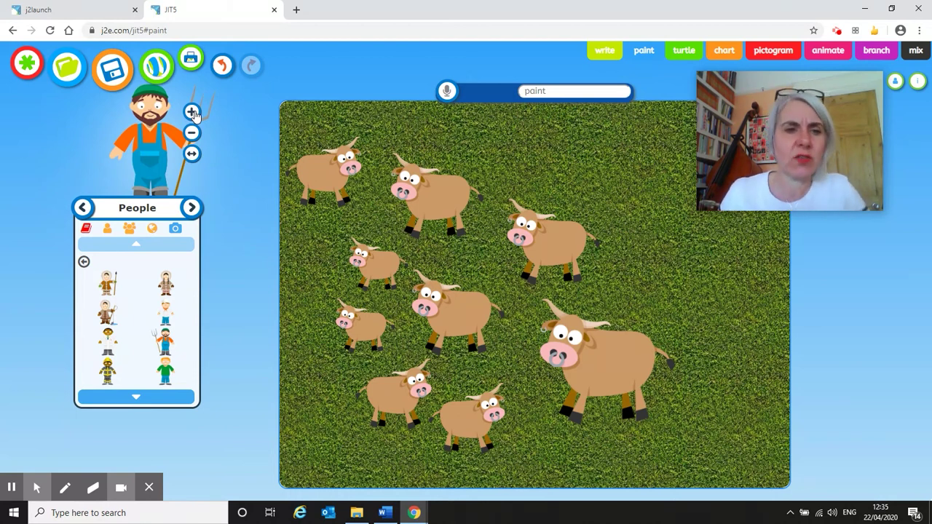
{"action": "left_click", "coordinate": [191, 154]}
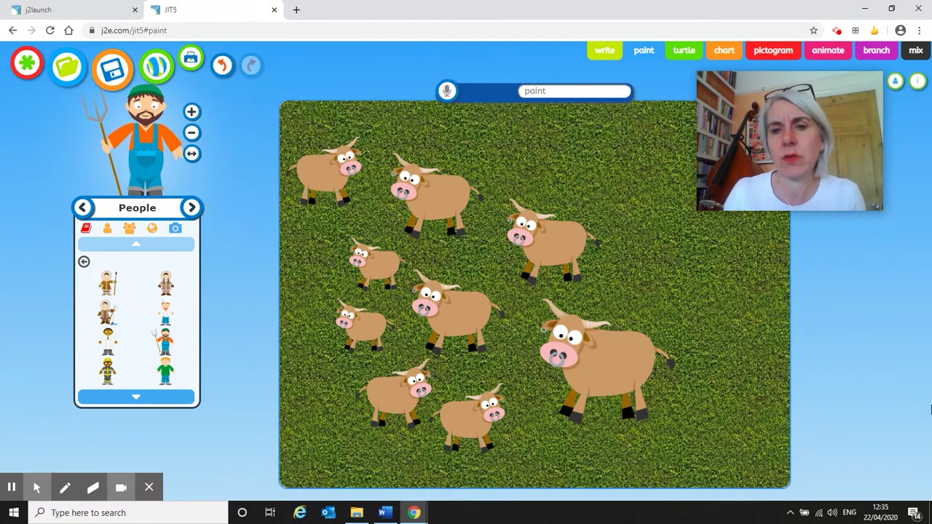
{"action": "left_click_drag", "start_coordinate": [930, 453], "coordinate": [684, 240]}
{"action": "left_click", "coordinate": [639, 189]}
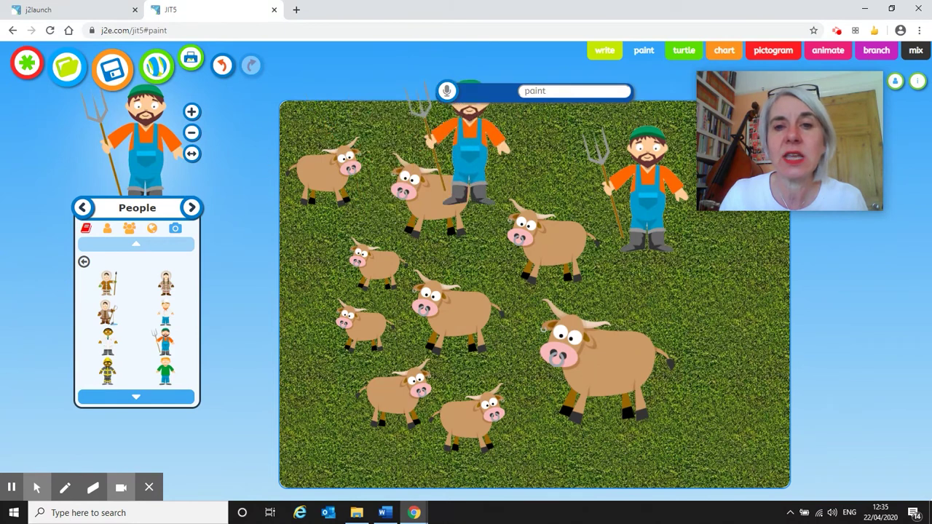
Step: Name the picture "Farm" and save it
{"action": "left_click", "coordinate": [555, 91]}
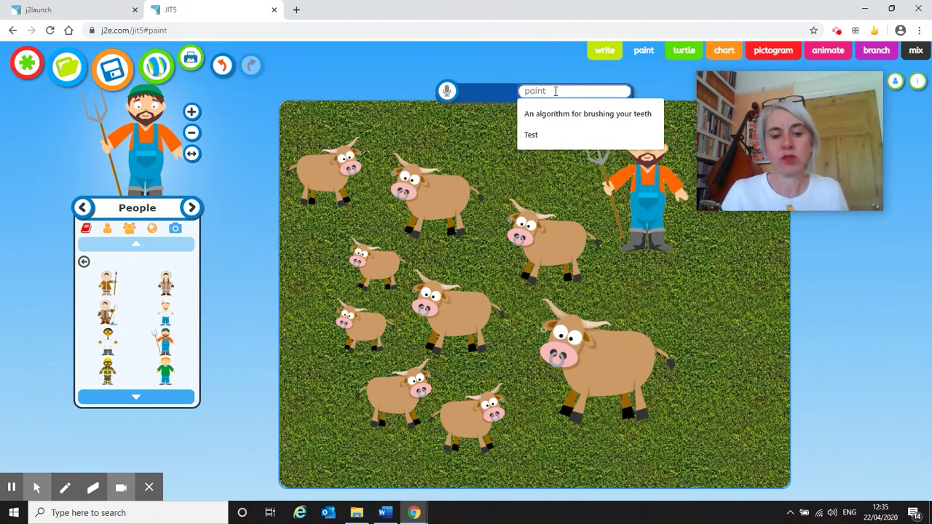
{"action": "type", "text": "Farm"}
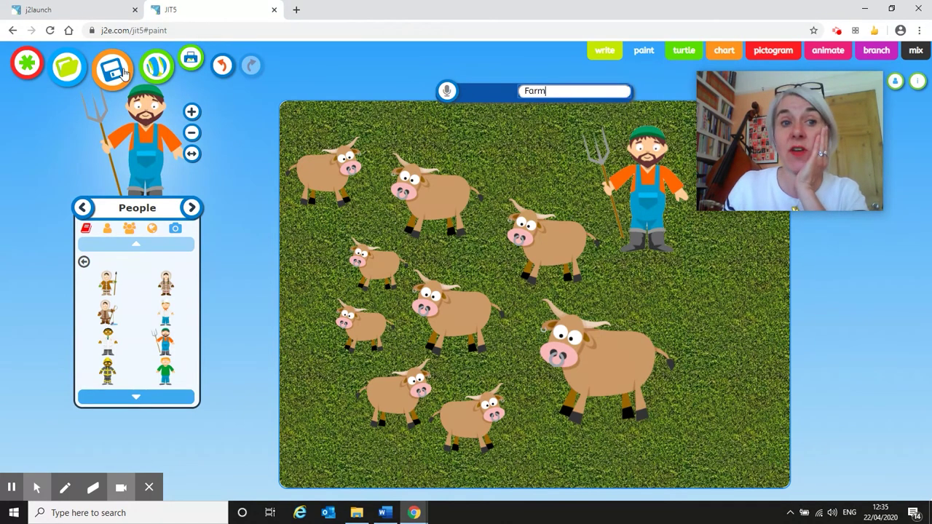
{"action": "left_click_drag", "start_coordinate": [146, 139], "coordinate": [524, 91]}
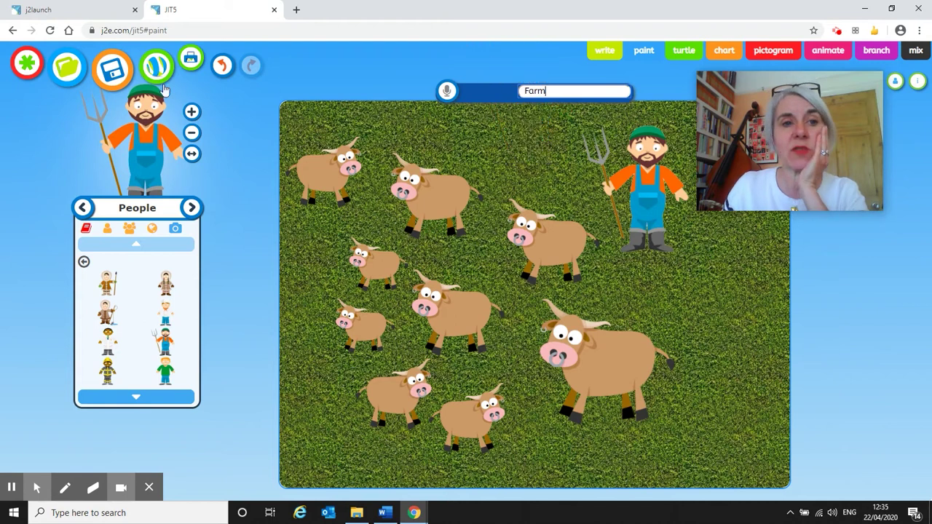
{"action": "left_click", "coordinate": [113, 72]}
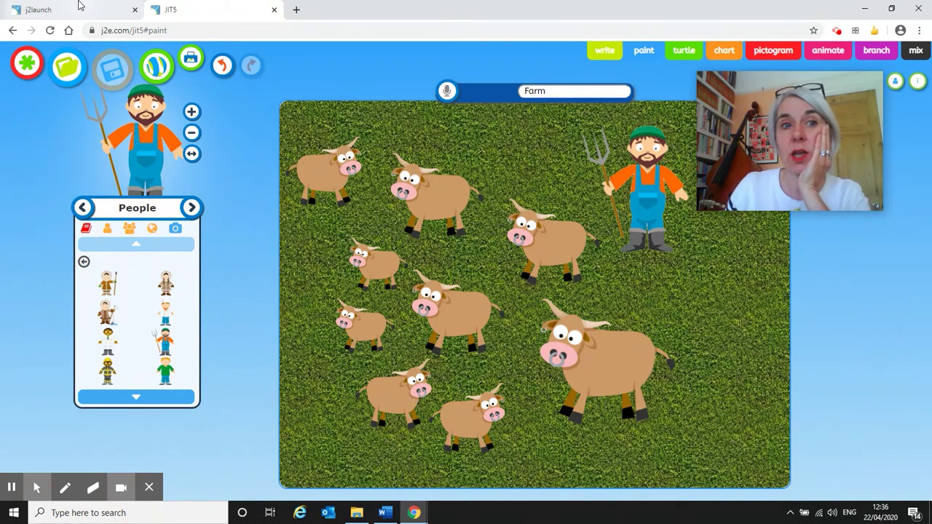
Step: Close the painting and set the Farm file's sharing to publish from my files
{"action": "left_click", "coordinate": [273, 10]}
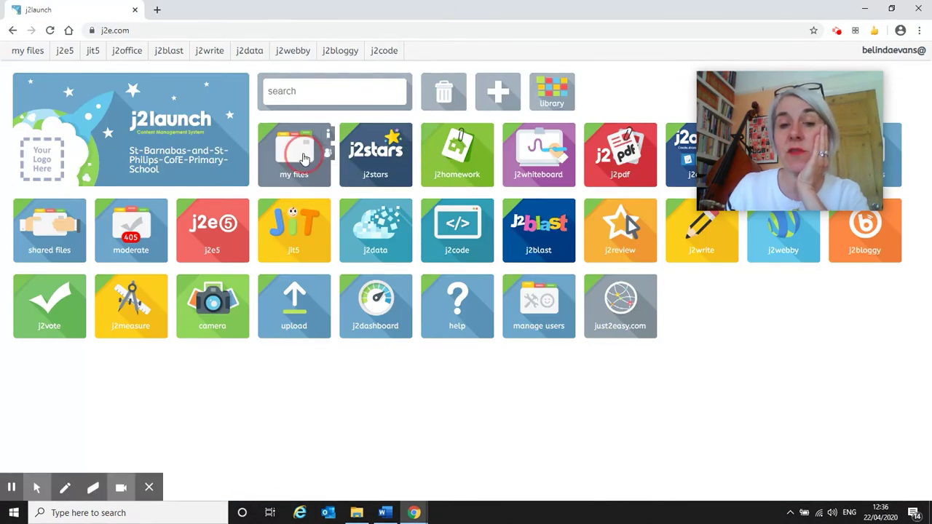
{"action": "left_click", "coordinate": [304, 159]}
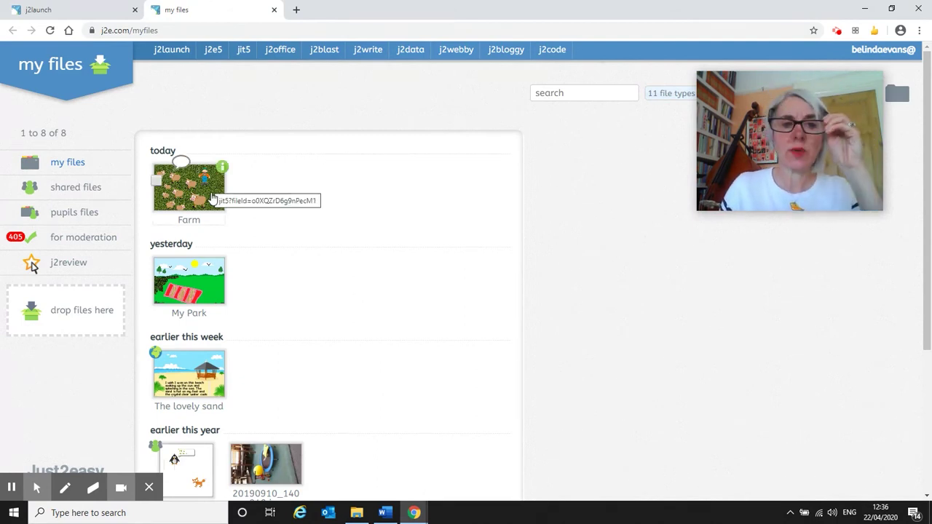
{"action": "left_click", "coordinate": [222, 168]}
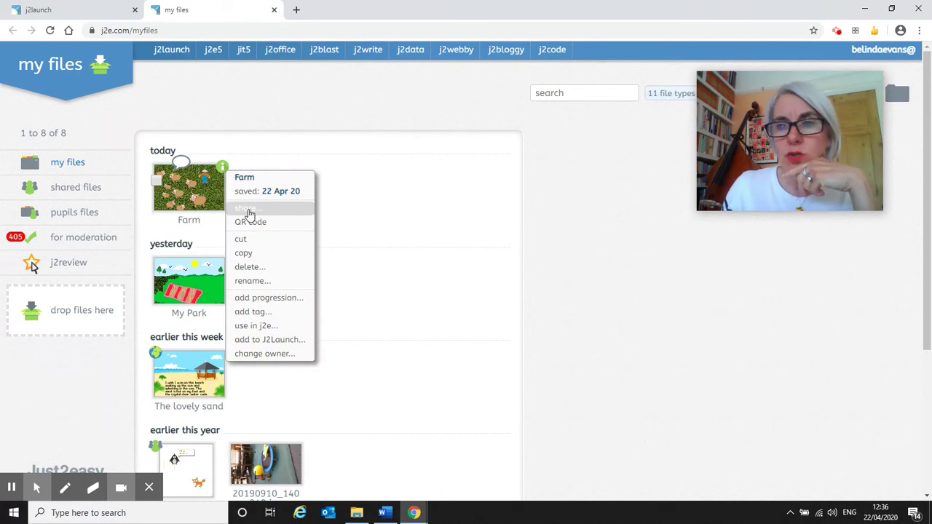
{"action": "left_click", "coordinate": [249, 211]}
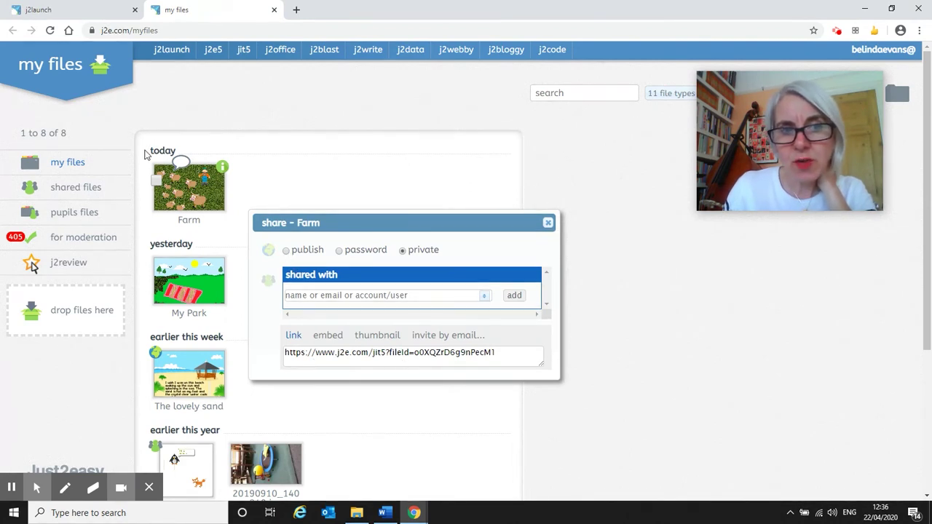
{"action": "left_click", "coordinate": [285, 251]}
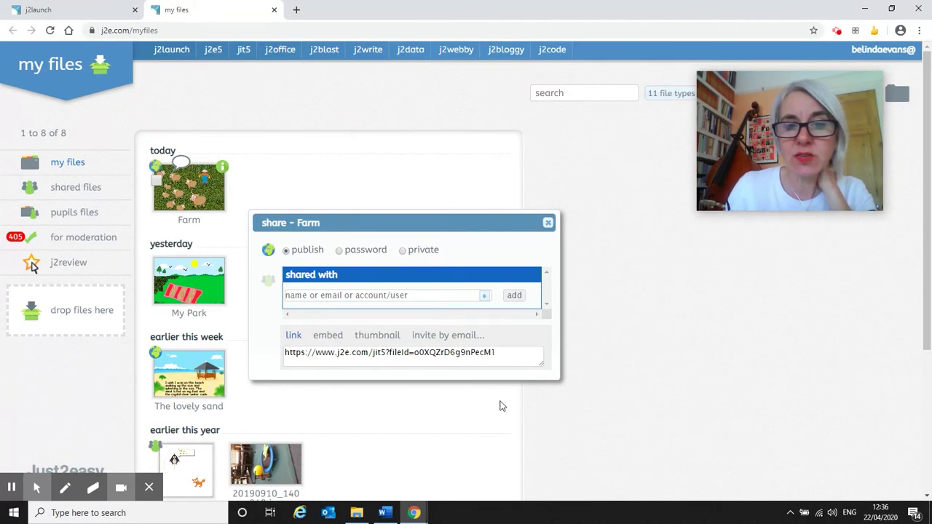
Step: Copy the full share link of the Farm file
{"action": "left_click_drag", "start_coordinate": [500, 352], "coordinate": [265, 341]}
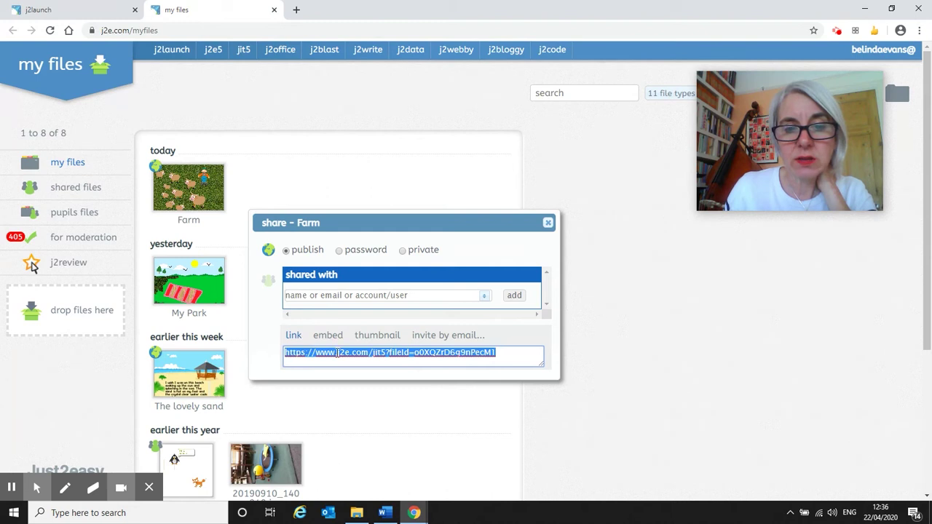
{"action": "right_click", "coordinate": [336, 353]}
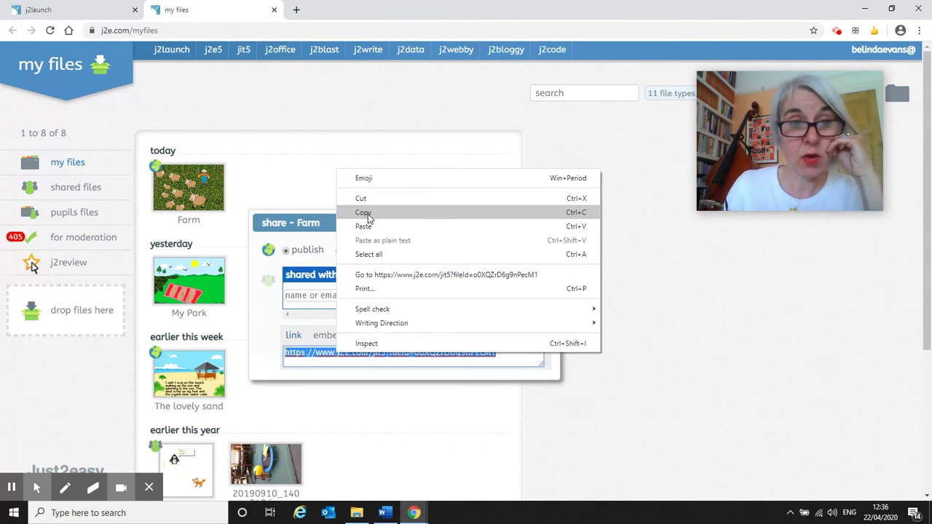
{"action": "left_click", "coordinate": [366, 213]}
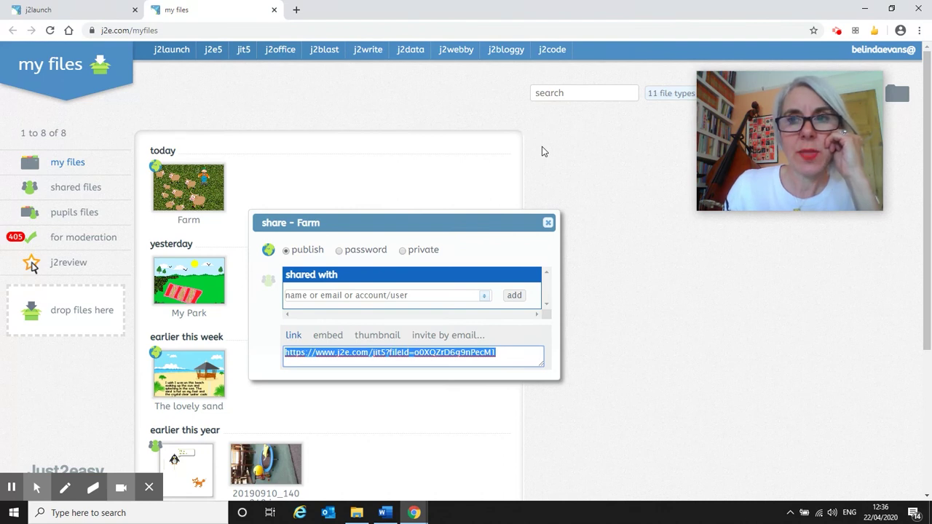
{"action": "left_click", "coordinate": [840, 36]}
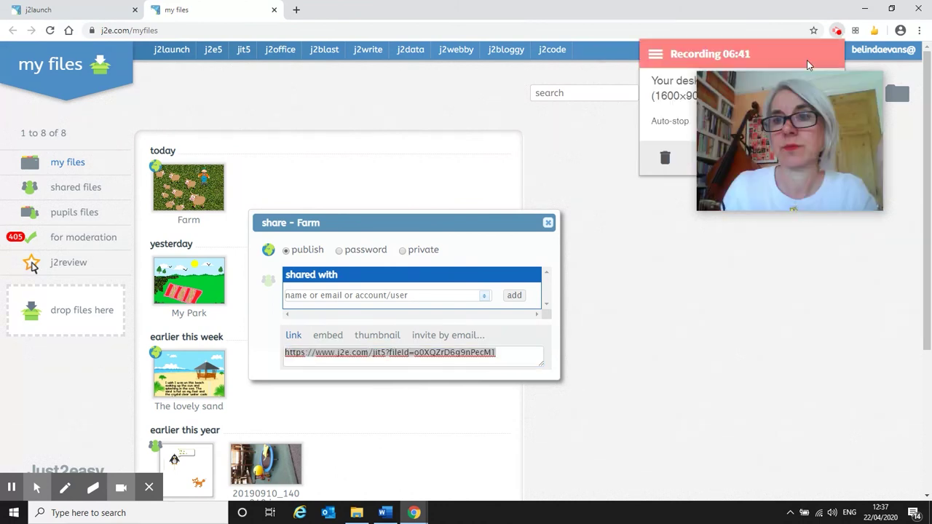